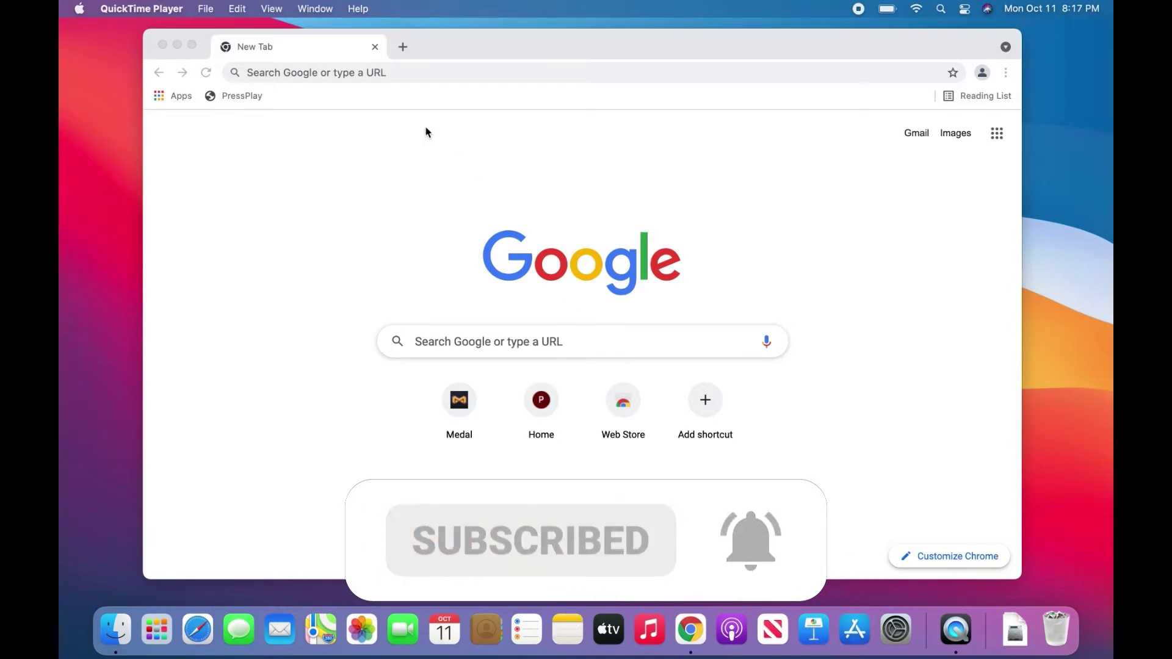
Go to medal.tv and download the Medal for Mac .dmg installer from mac.medal.tv.
{"action": "left_click", "coordinate": [401, 78]}
{"action": "type", "text": "medal.tv"}
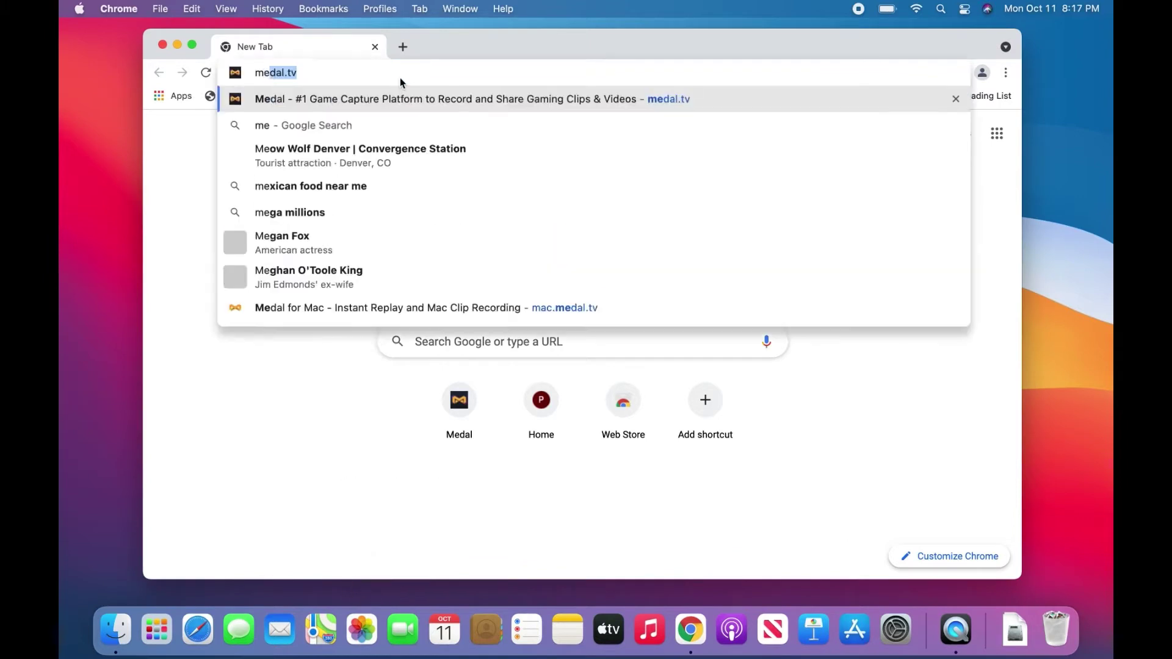
{"action": "key", "text": "Return"}
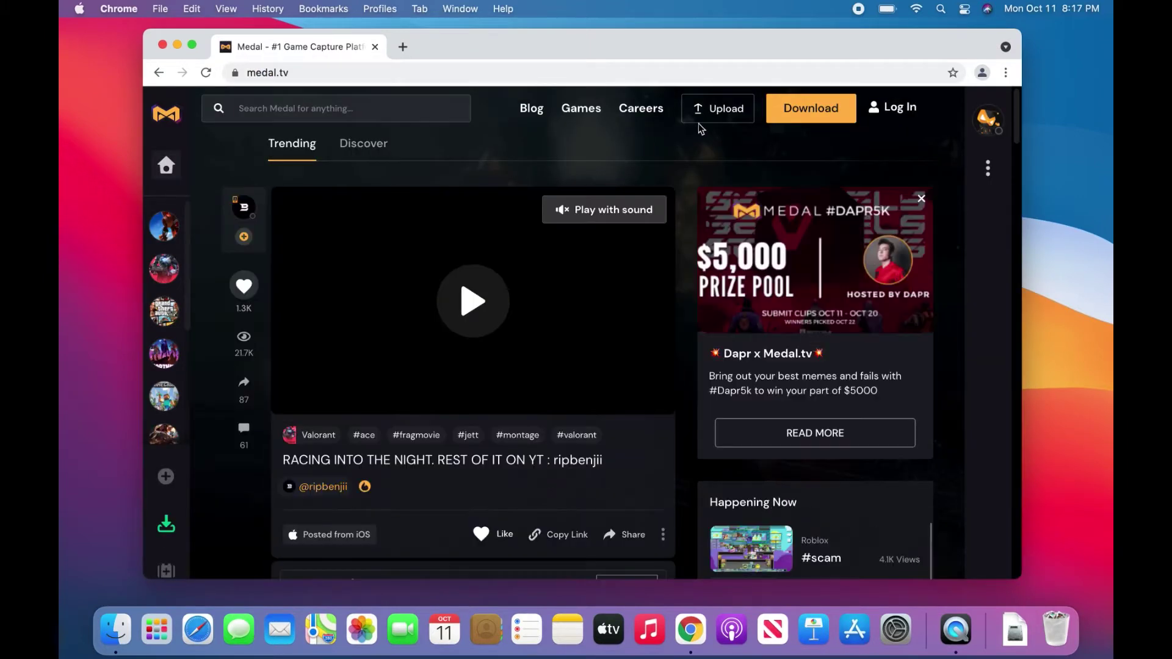
{"action": "left_click", "coordinate": [812, 116]}
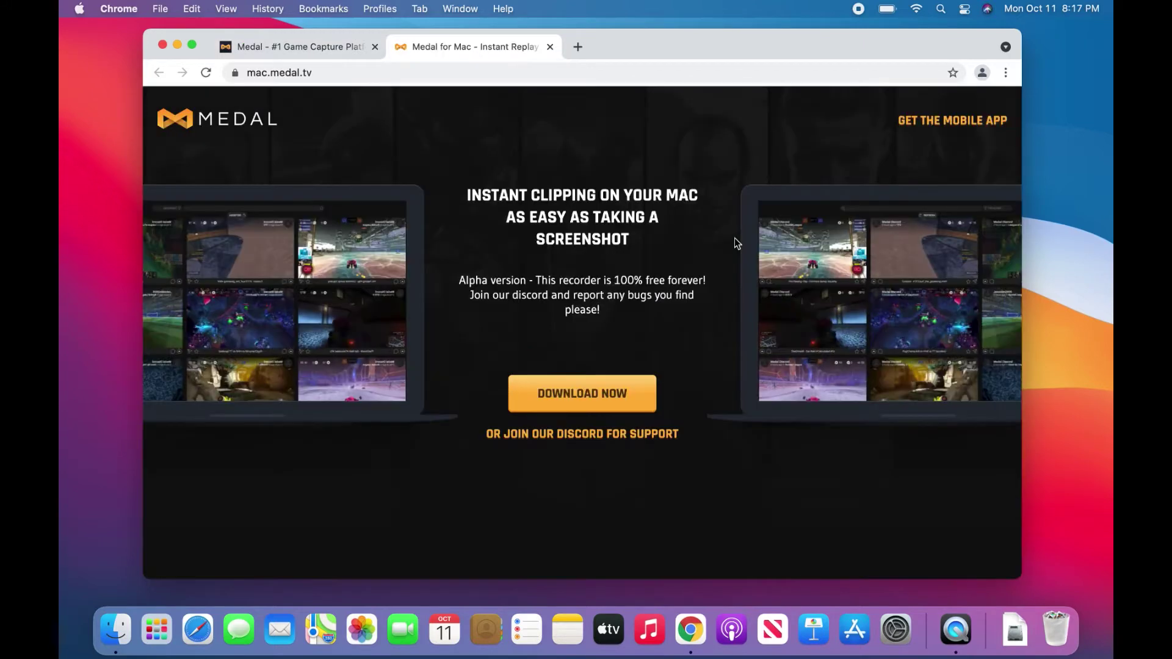
{"action": "left_click", "coordinate": [617, 396]}
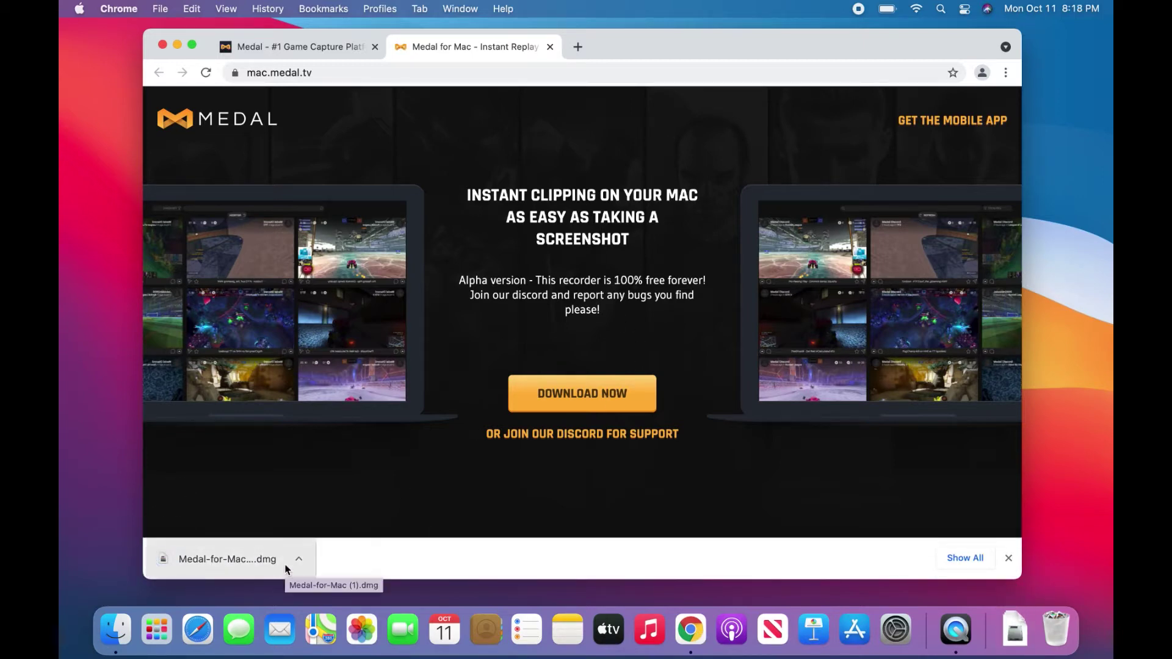
Open the downloaded disk image and copy Medal for Mac into Applications, replacing the existing copy.
{"action": "left_click", "coordinate": [285, 569]}
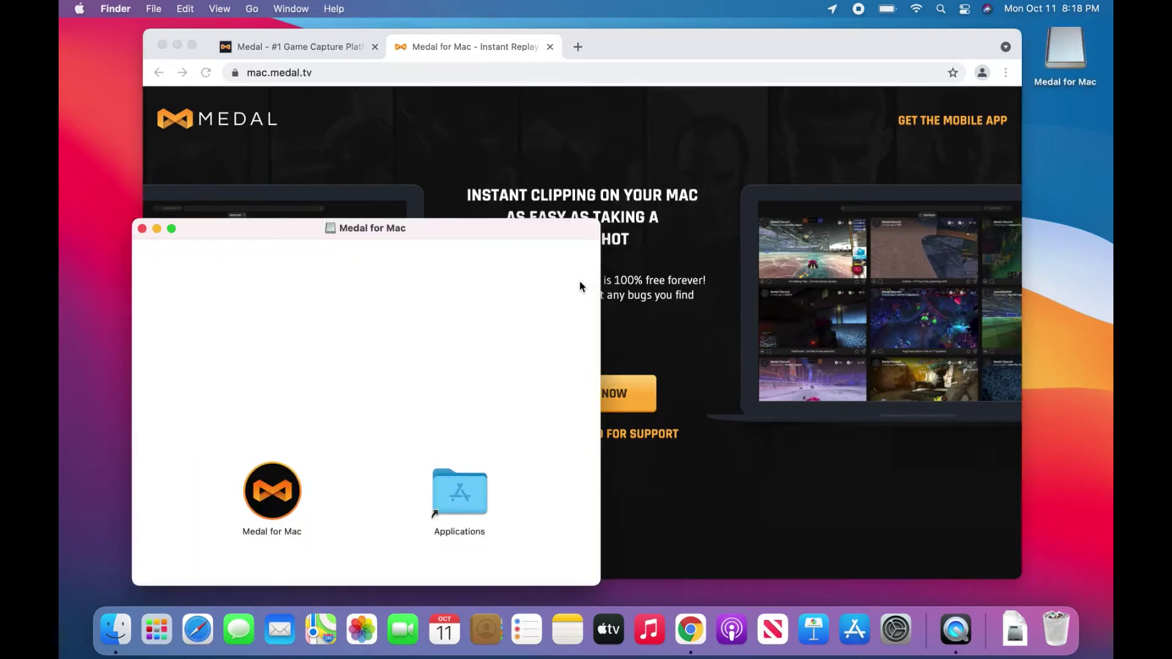
{"action": "left_click_drag", "start_coordinate": [276, 486], "coordinate": [468, 496]}
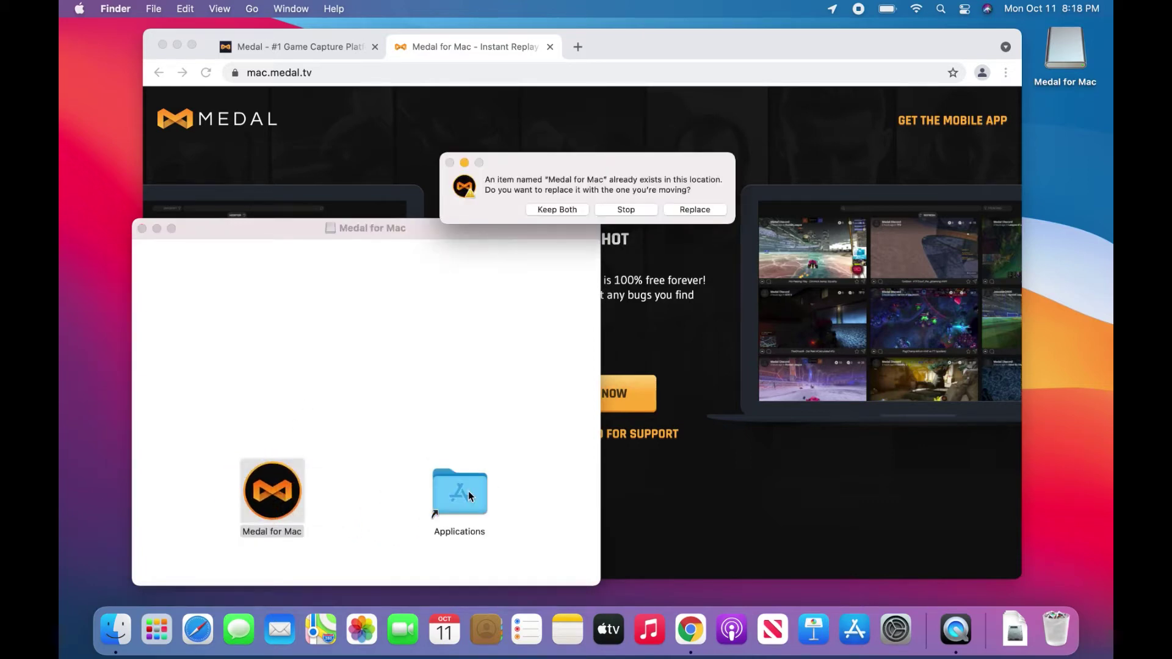
{"action": "left_click", "coordinate": [698, 211]}
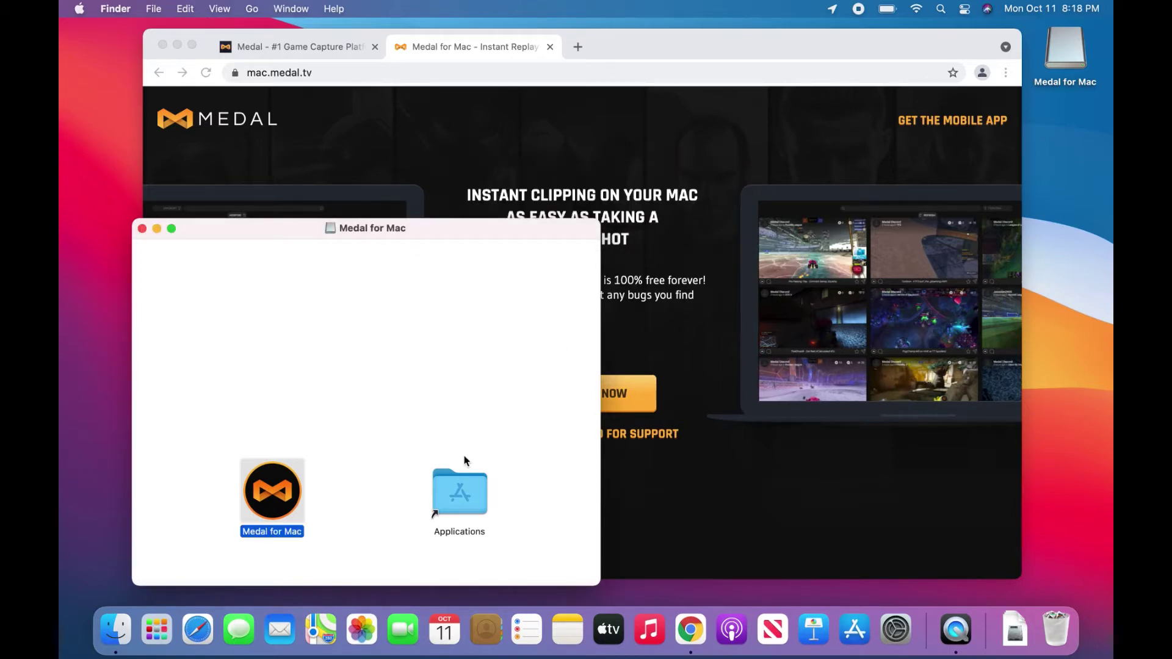
Launch Medal for Mac from the Applications folder.
{"action": "left_click", "coordinate": [459, 509]}
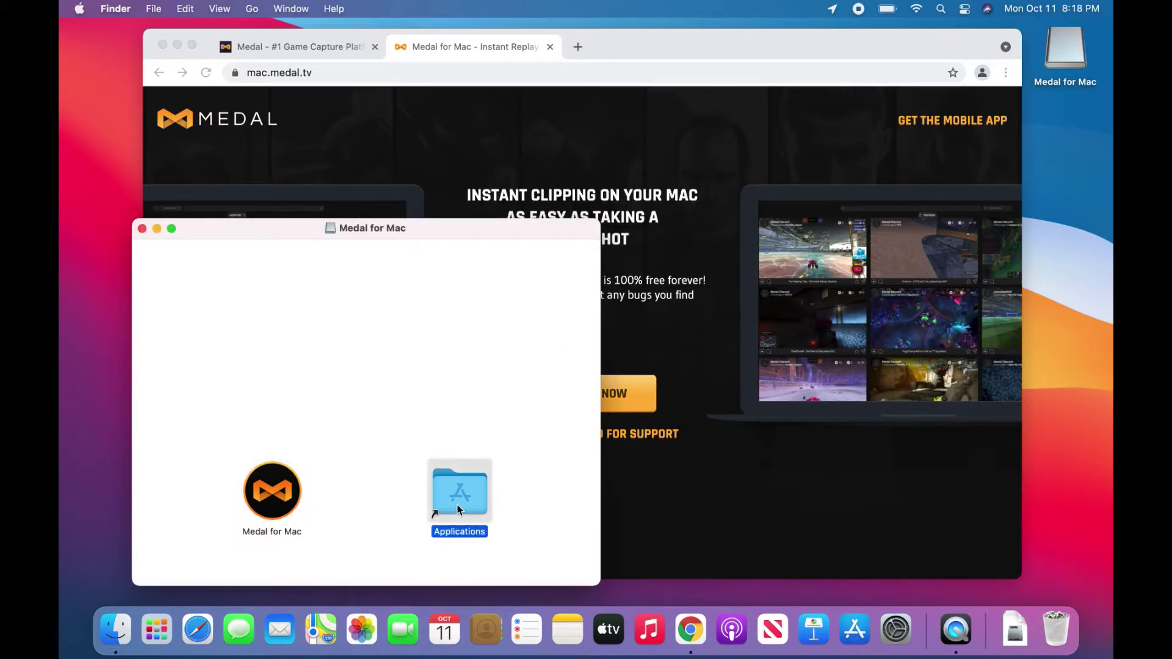
{"action": "double_click", "coordinate": [459, 510]}
{"action": "left_click", "coordinate": [716, 420]}
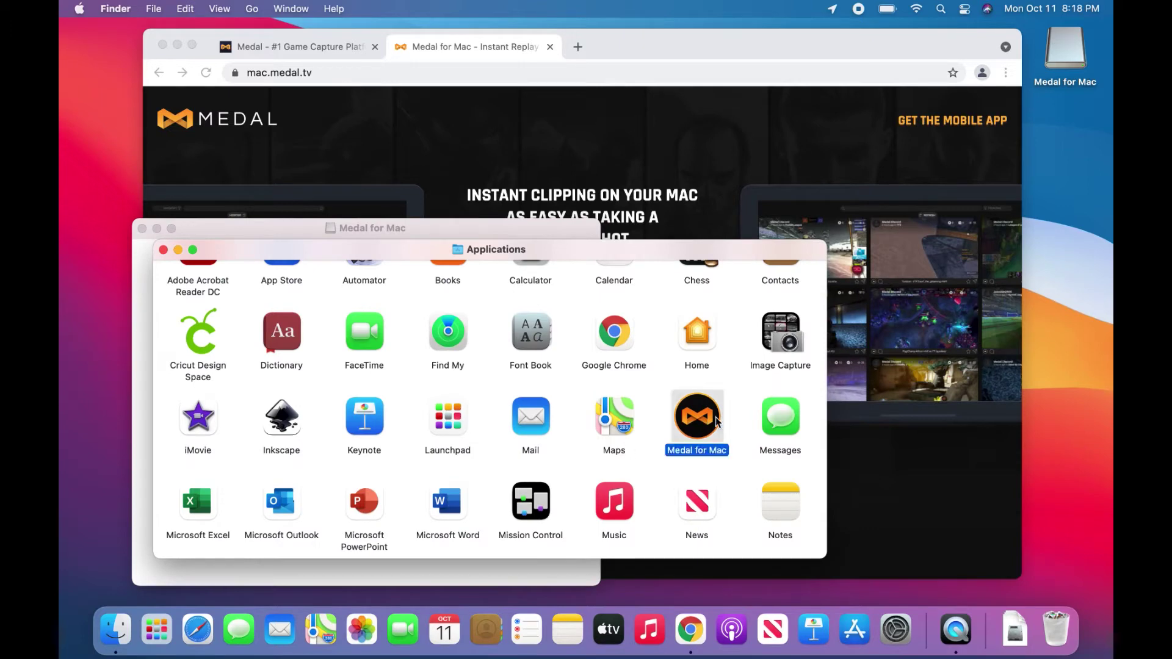
{"action": "double_click", "coordinate": [716, 420]}
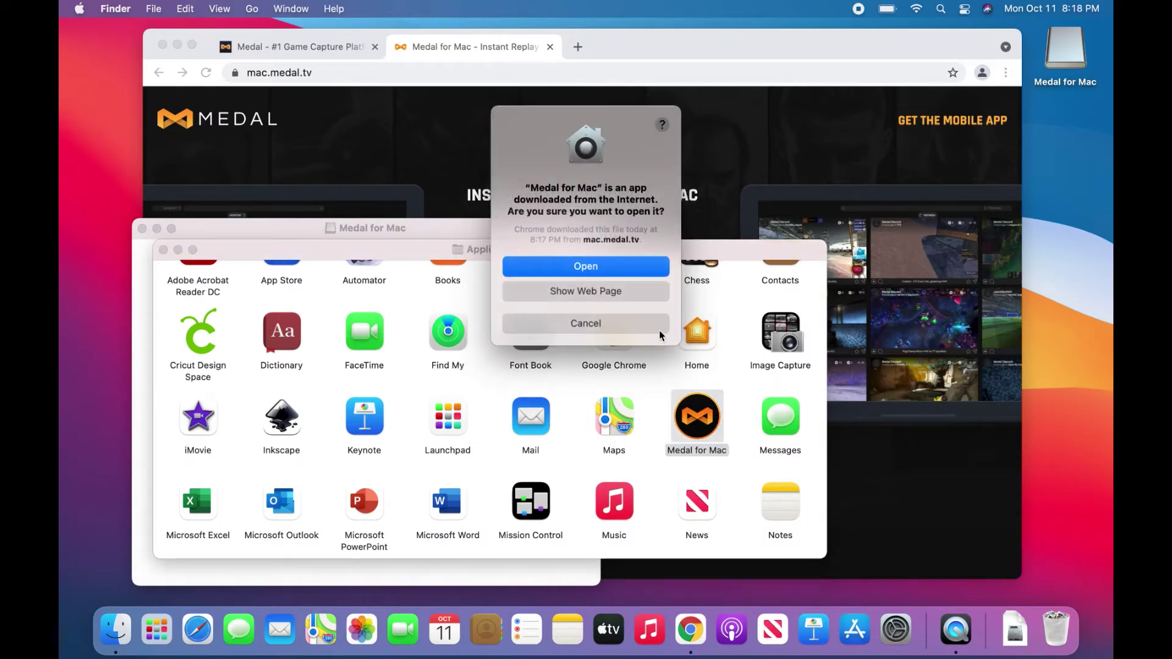
Confirm opening the downloaded app, close the welcome guide, and go to Security settings for keystroke access.
{"action": "left_click", "coordinate": [617, 269]}
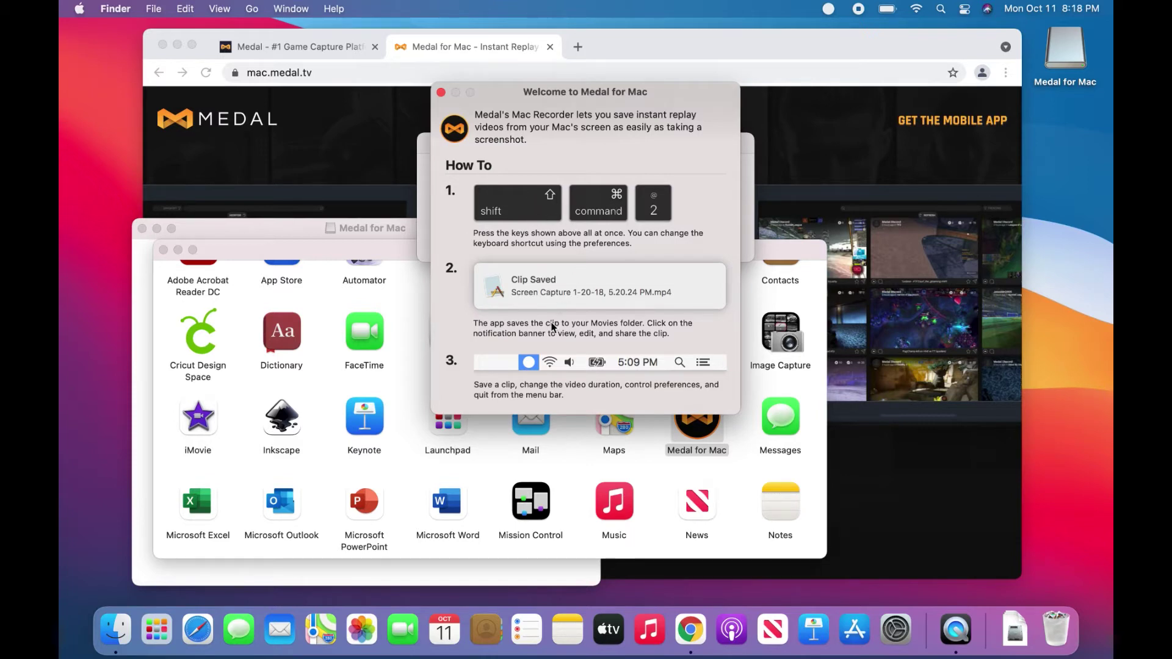
{"action": "left_click", "coordinate": [441, 93]}
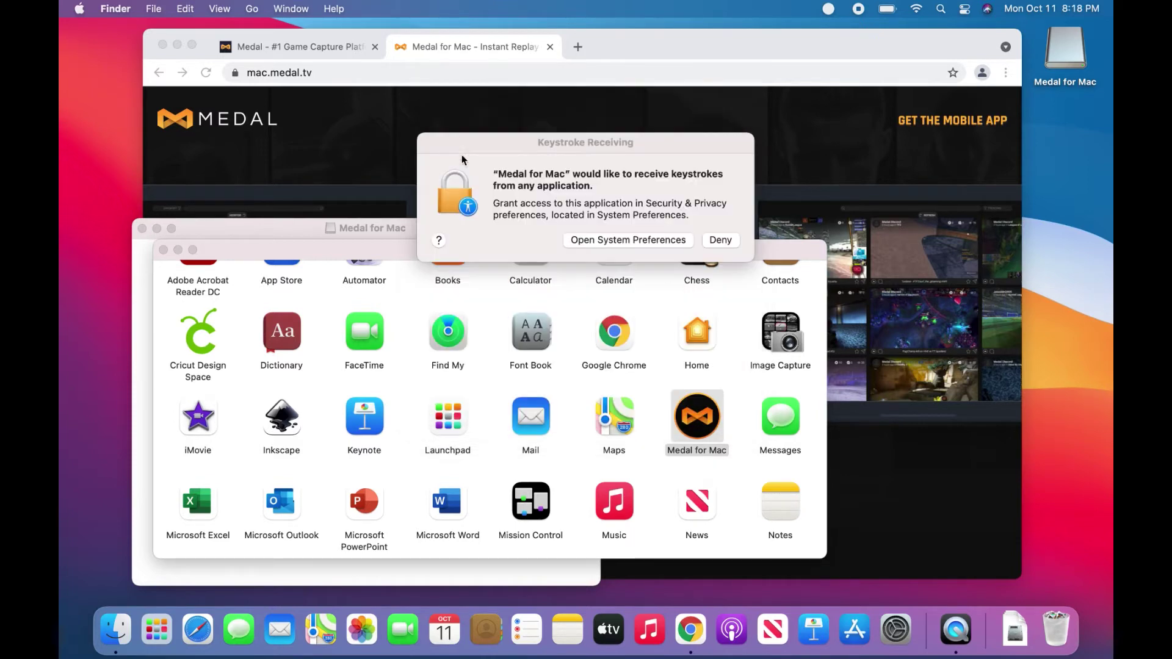
{"action": "left_click", "coordinate": [591, 240]}
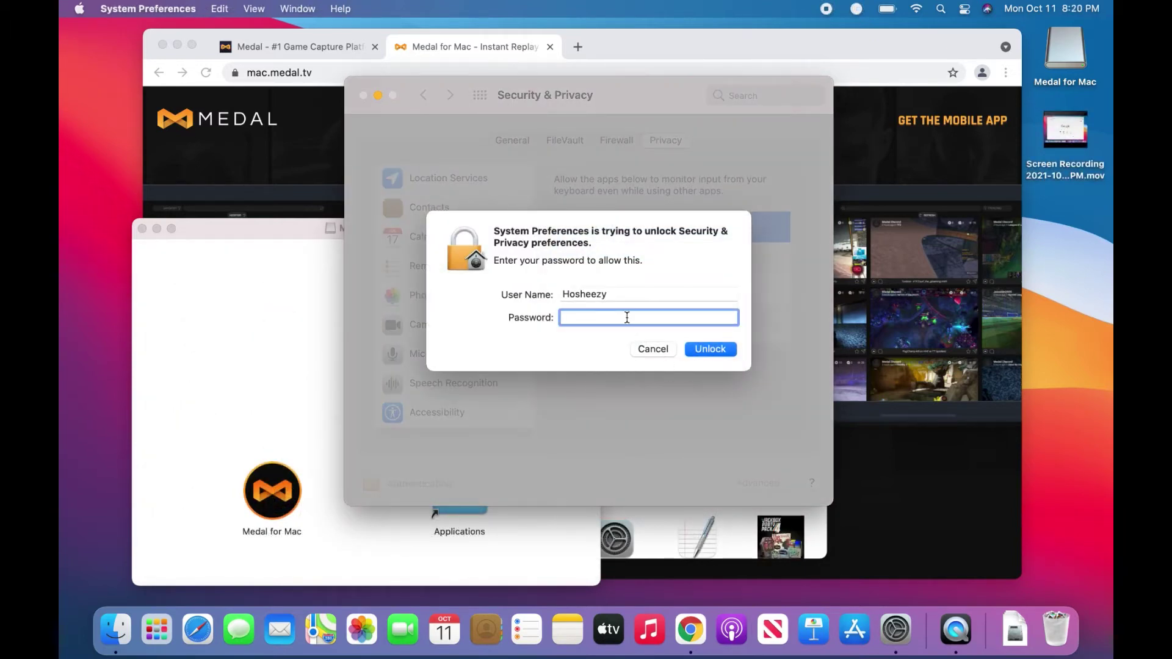
Unlock with the account password, enable Medal for Mac for input monitoring, relaunch it, and relock settings.
{"action": "type", "text": "••••"}
{"action": "key", "text": "Return"}
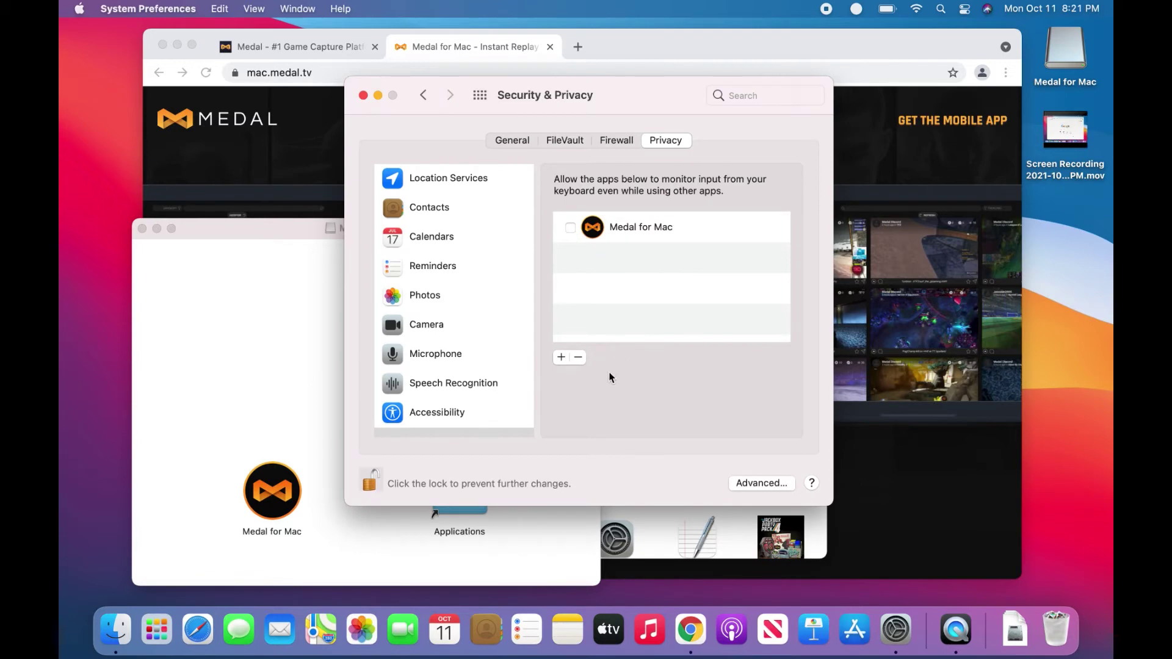
{"action": "left_click", "coordinate": [573, 236]}
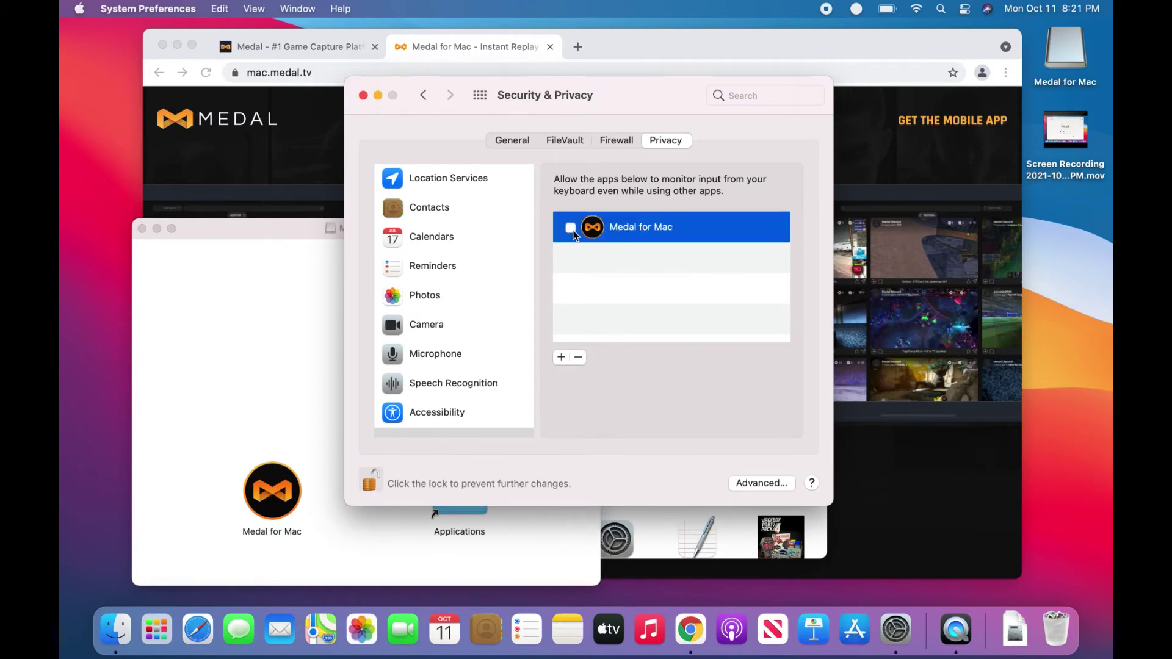
{"action": "left_click", "coordinate": [571, 229]}
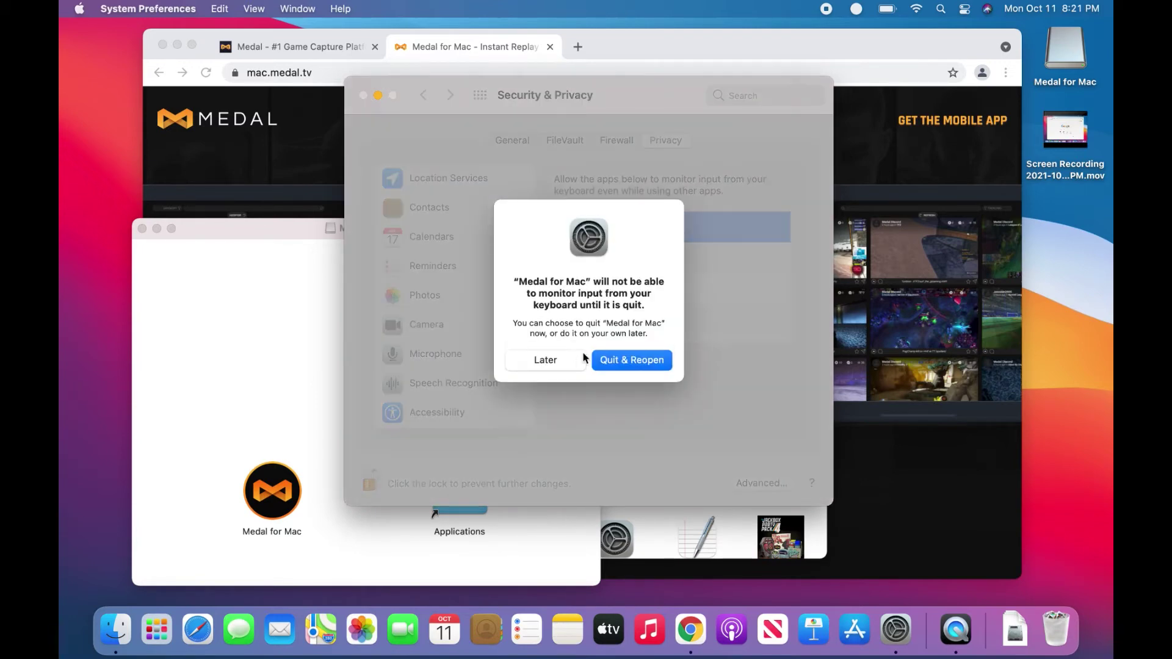
{"action": "left_click", "coordinate": [612, 362]}
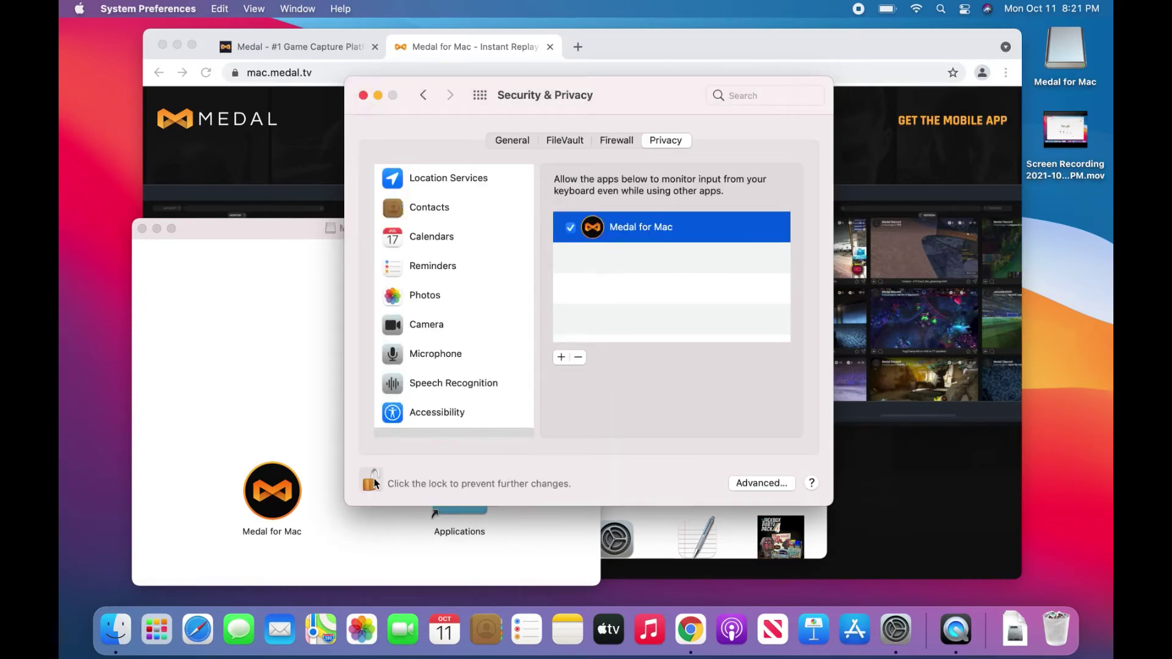
{"action": "left_click", "coordinate": [372, 481]}
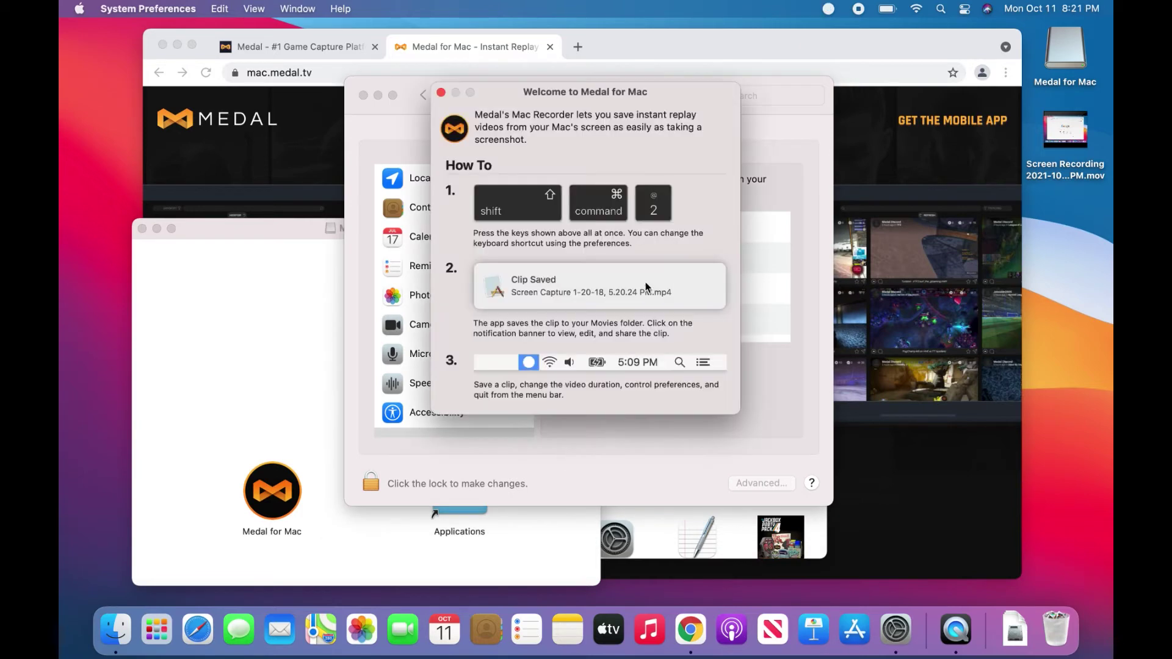
{"action": "left_click", "coordinate": [441, 92]}
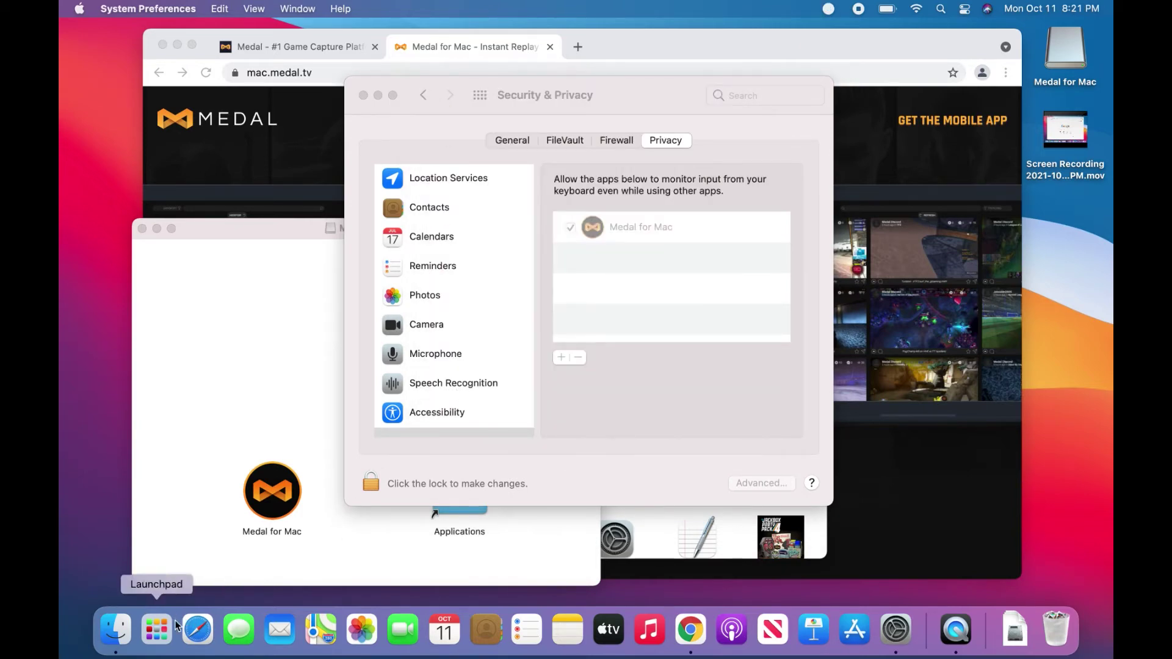
Relaunch Medal for Mac from Launchpad and show its menu-bar recording options.
{"action": "left_click", "coordinate": [163, 632]}
{"action": "left_click", "coordinate": [457, 495]}
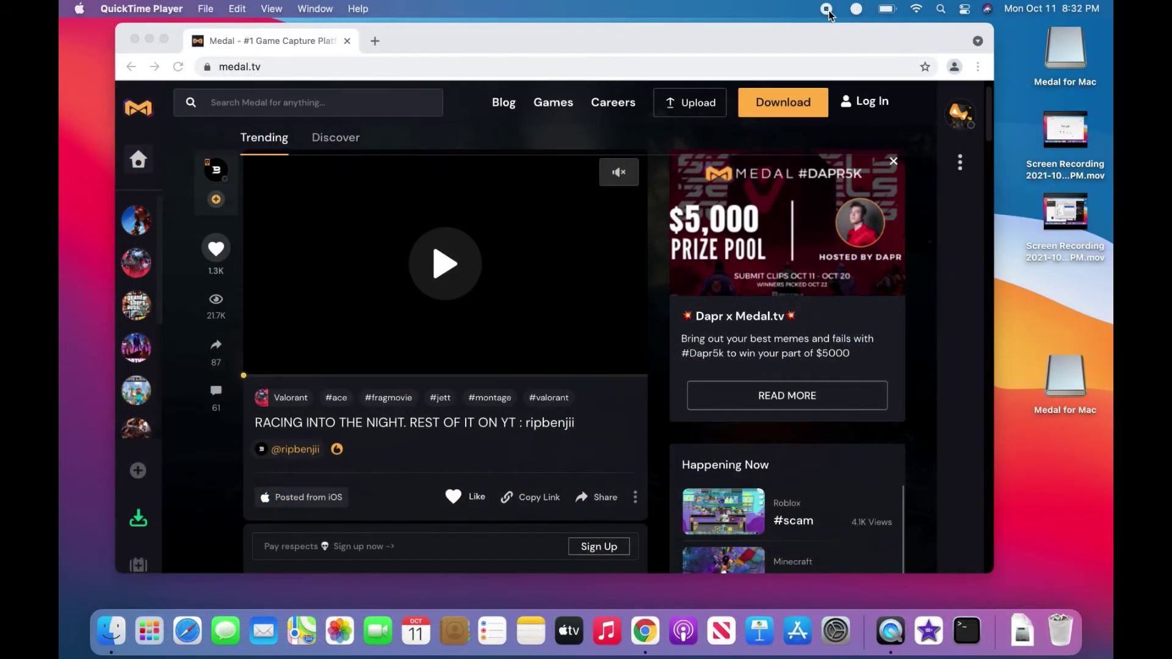
{"action": "left_click", "coordinate": [858, 10]}
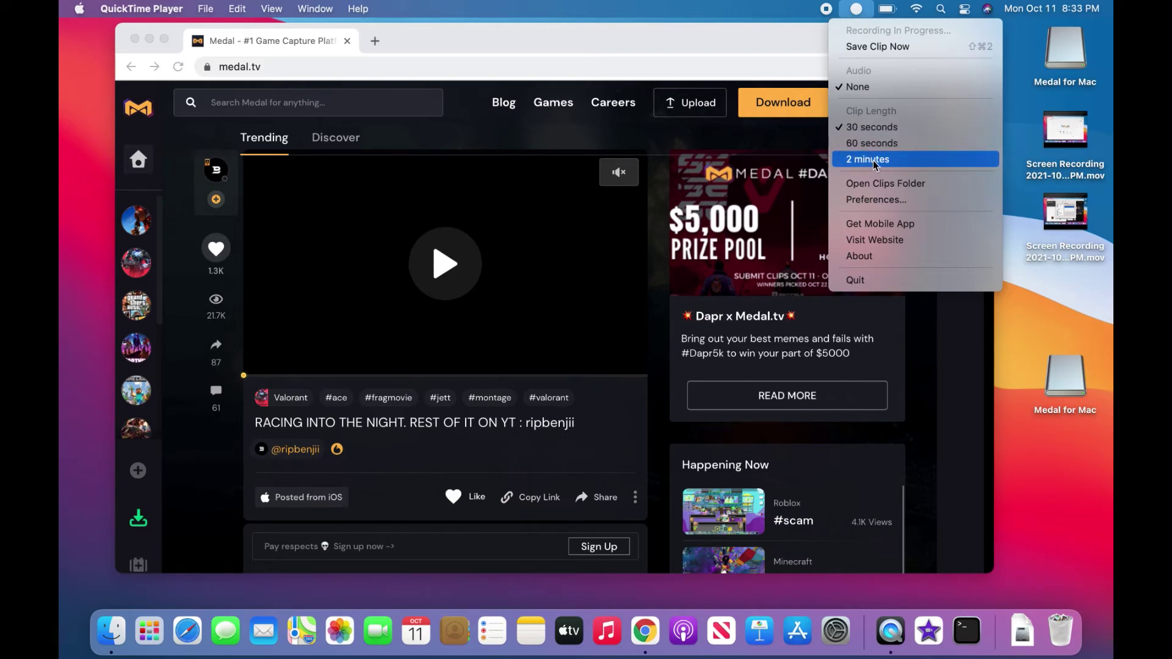
Review Medal's preferences, save a 30-second clip, and open the clips folder in Finder.
{"action": "left_click", "coordinate": [887, 199]}
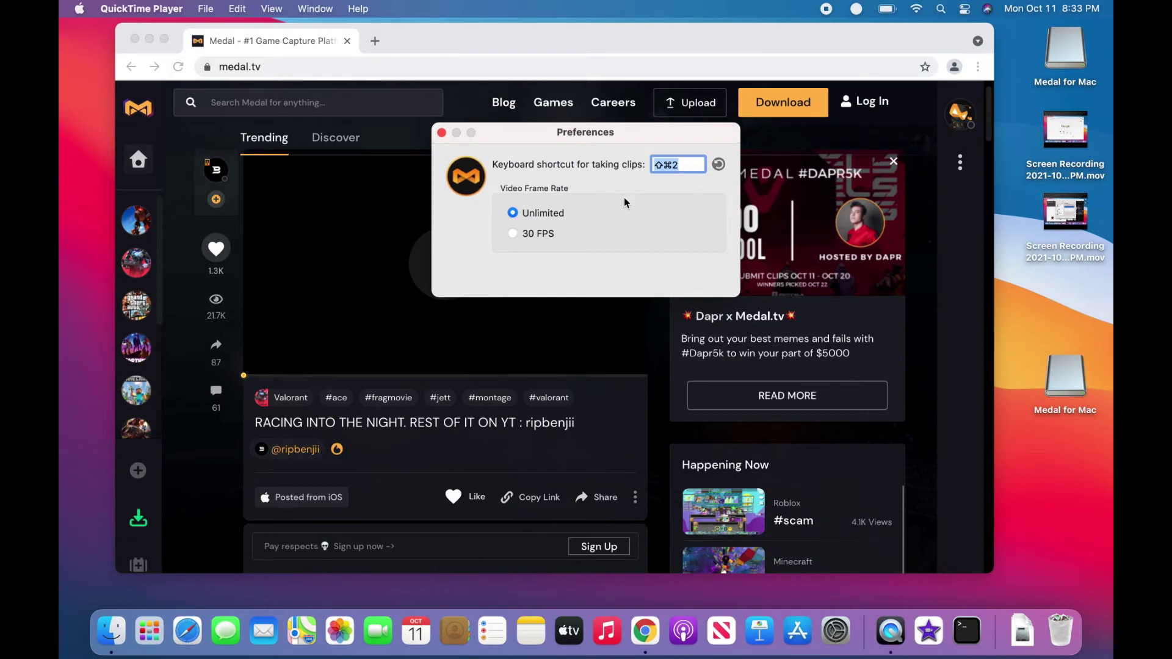
{"action": "left_click", "coordinate": [441, 133]}
{"action": "left_click", "coordinate": [862, 10]}
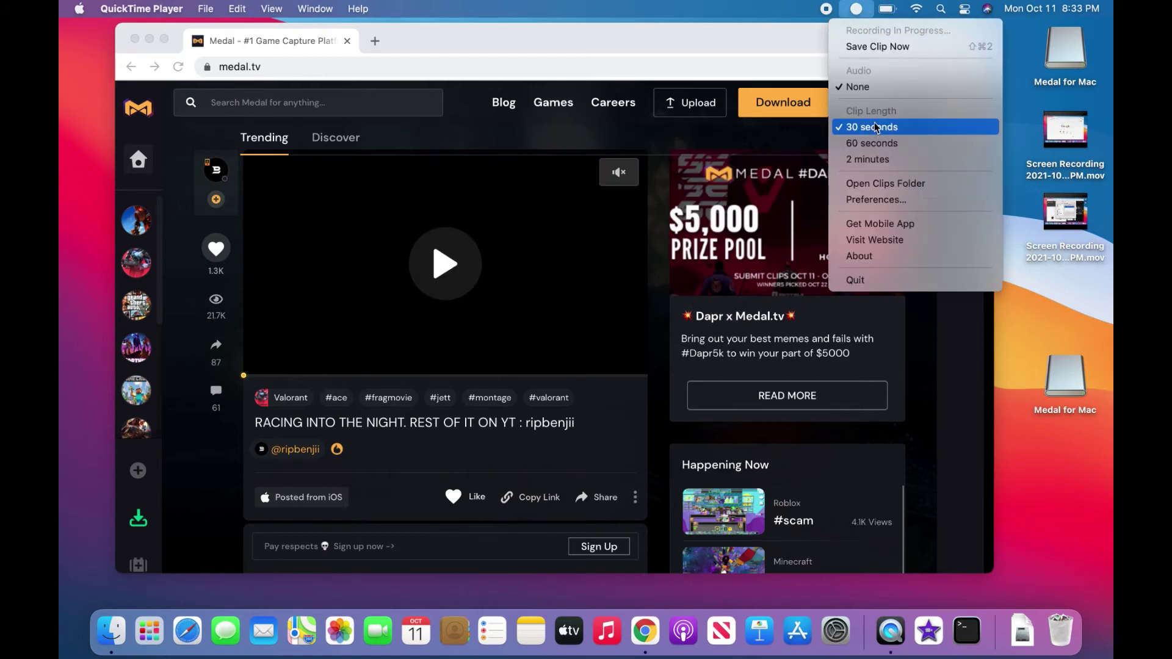
{"action": "left_click", "coordinate": [886, 46]}
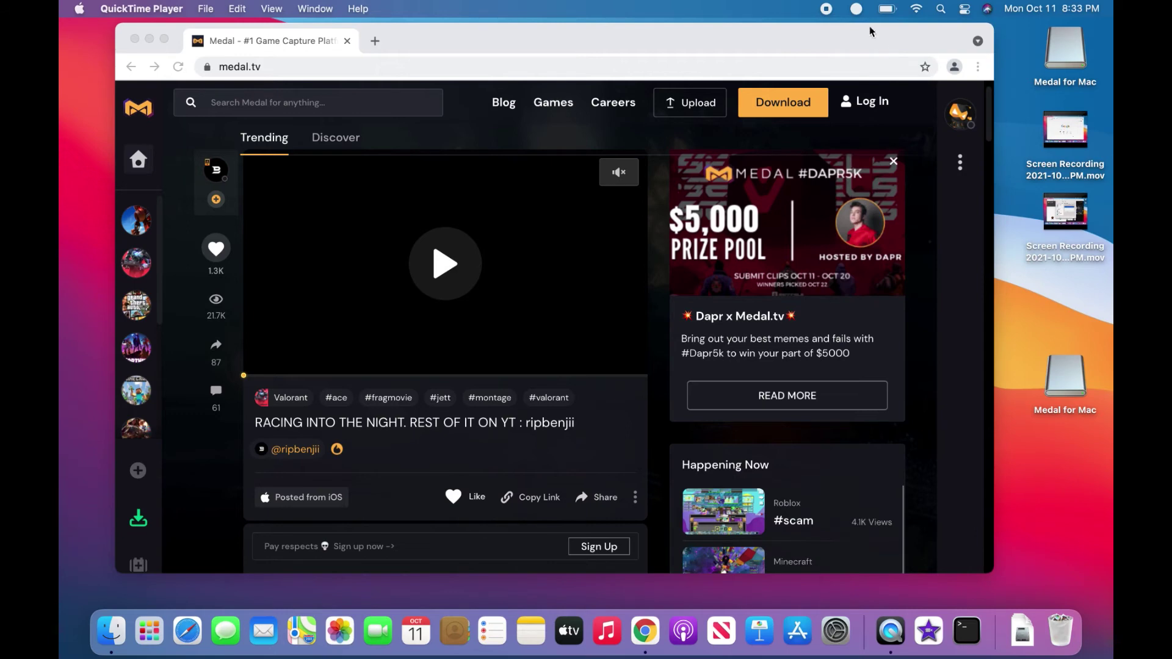
{"action": "left_click", "coordinate": [857, 10]}
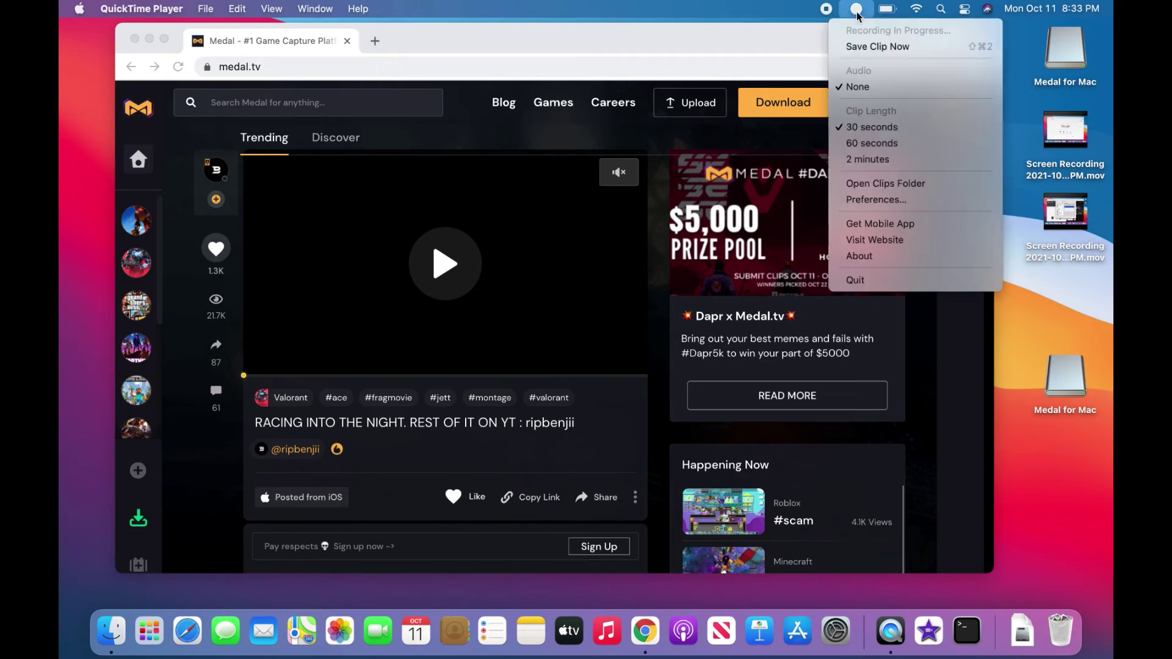
{"action": "left_click", "coordinate": [879, 186]}
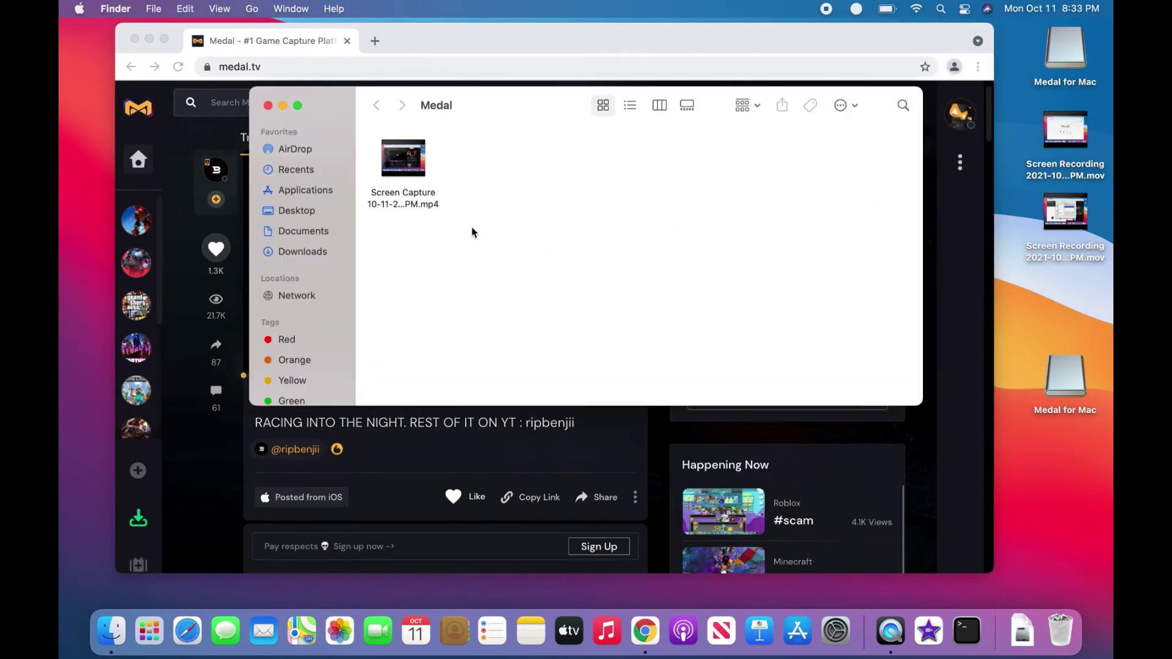